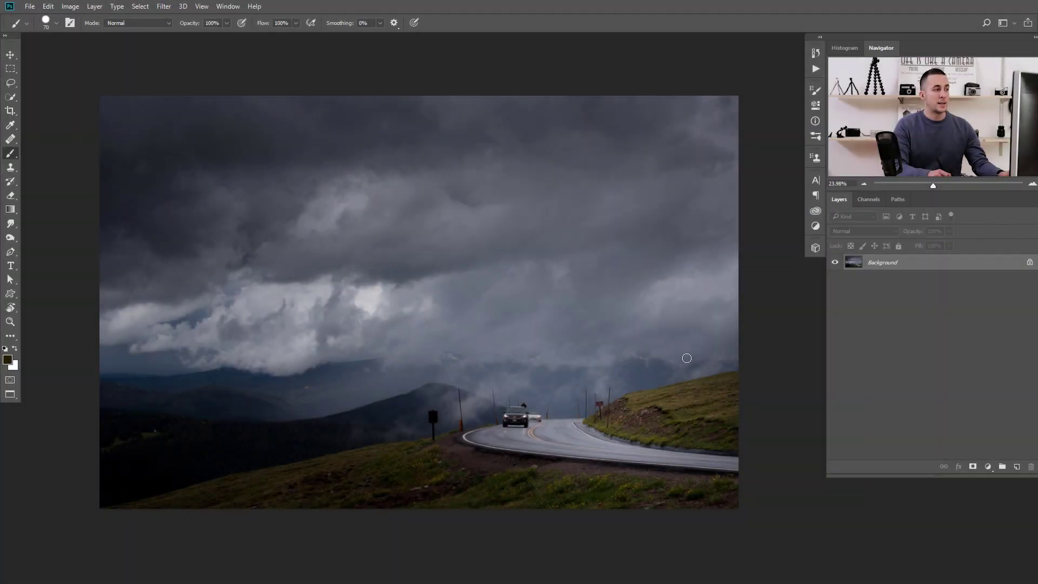
Add empty Layer 1 above the Background and set the foreground colour to red FF0000
key("v")
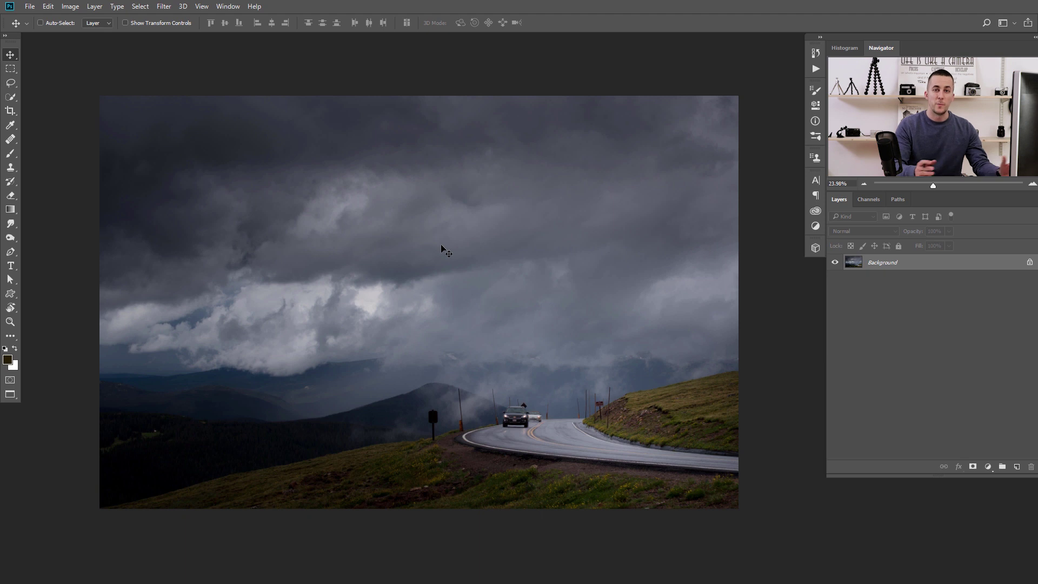
left_click(1015, 467)
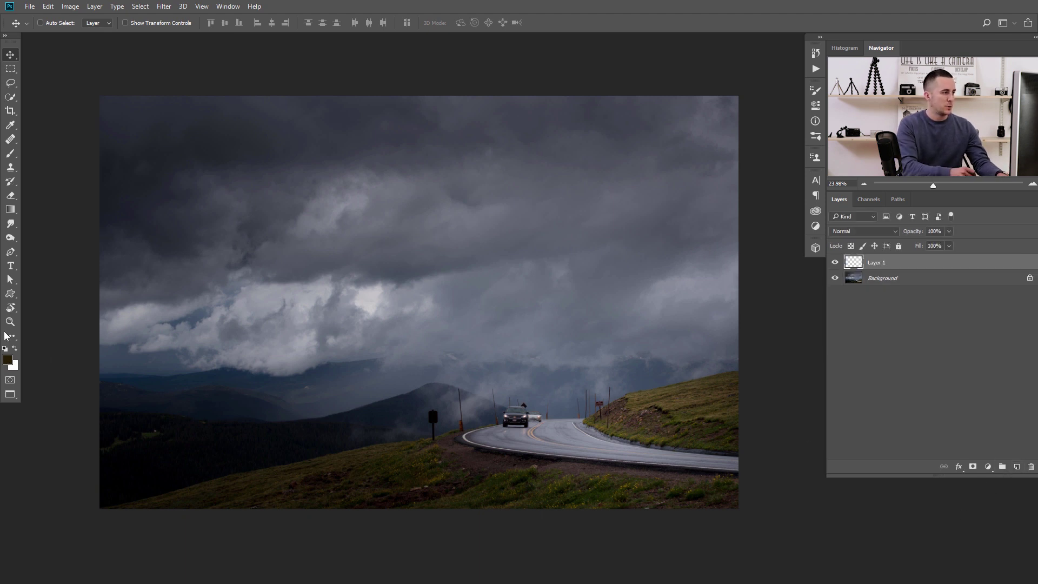
left_click(10, 153)
left_click(8, 360)
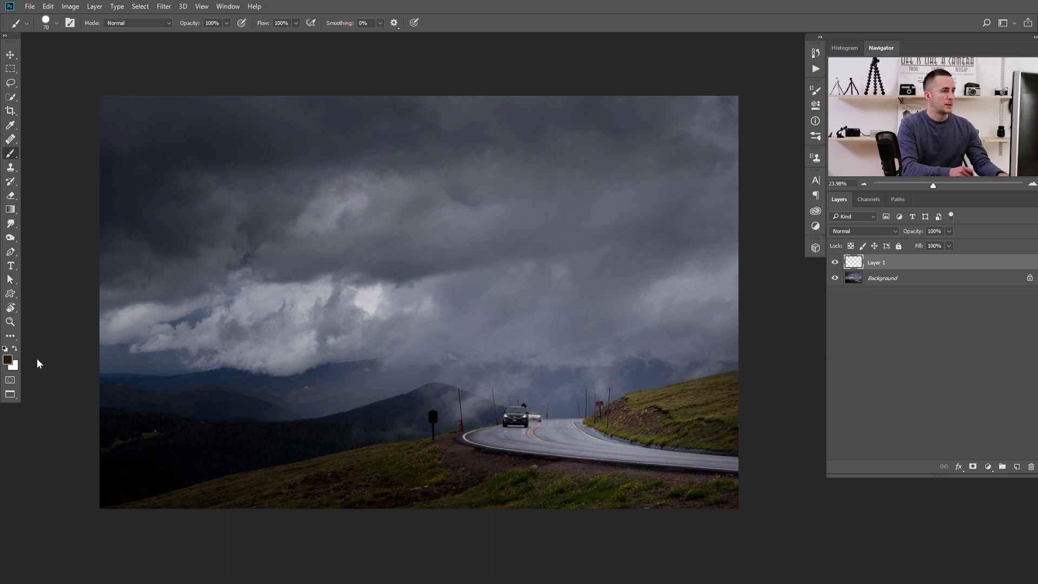
left_click_drag(841, 184, 825, 180)
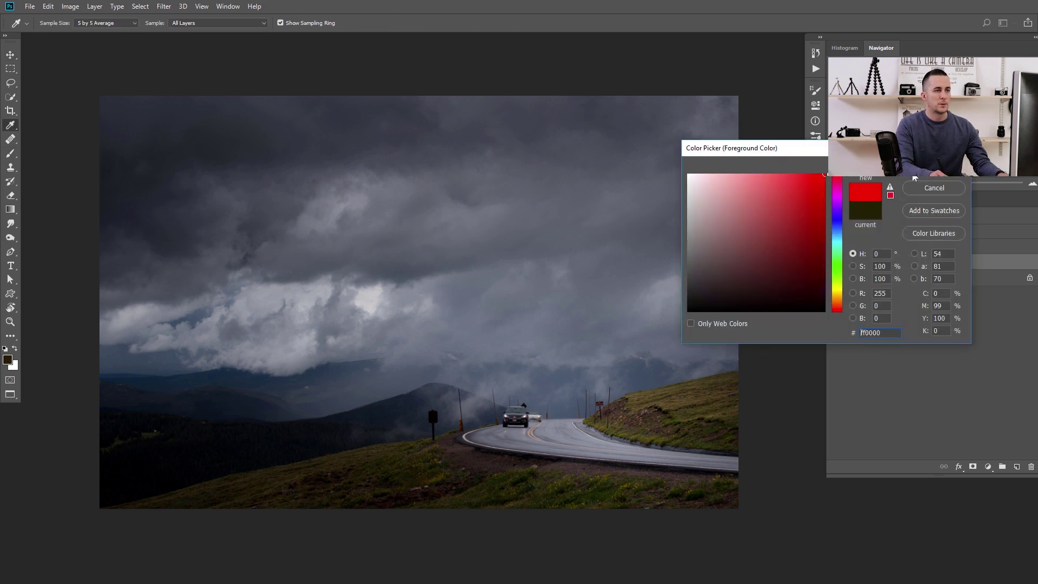
left_click(934, 165)
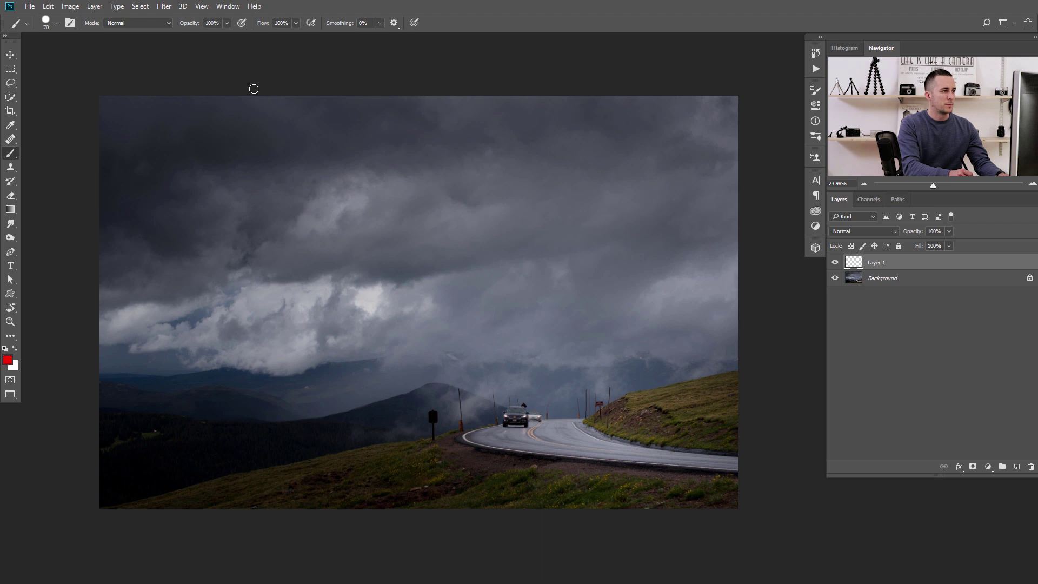
Paint two curving red guide lines from the sky to the road on Layer 1, then add empty Layer 2
mouse_move(253, 91)
left_mouse_down()
mouse_move(261, 180)
mouse_move(296, 253)
mouse_move(461, 386)
mouse_move(482, 458)
mouse_move(499, 460)
mouse_move(495, 414)
mouse_move(467, 347)
mouse_move(374, 247)
mouse_move(346, 81)
left_mouse_up()
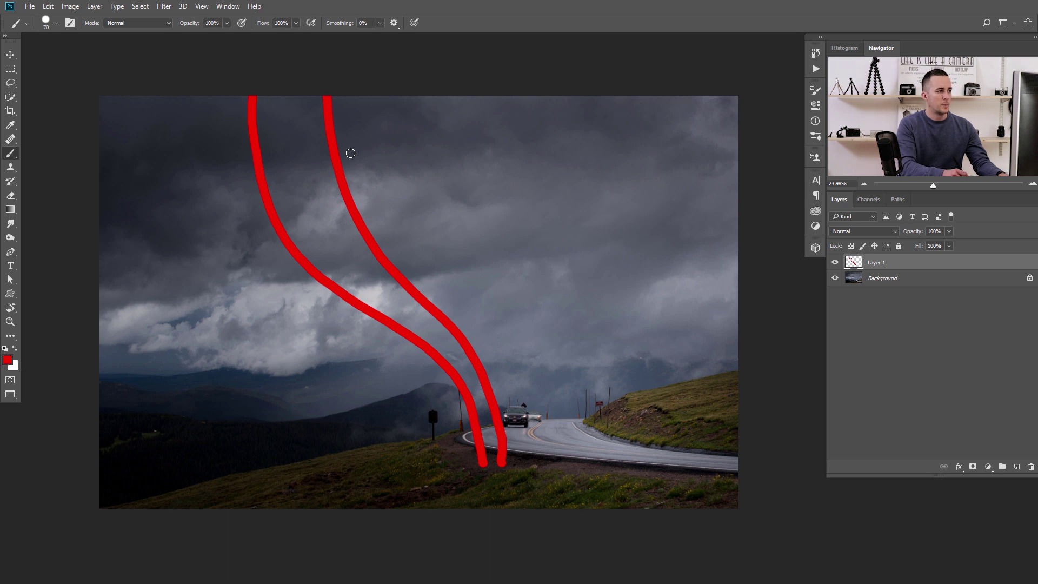
key("ctrl+z")
mouse_move(348, 96)
left_mouse_down()
mouse_move(344, 177)
mouse_move(378, 260)
mouse_move(462, 355)
mouse_move(495, 462)
left_mouse_up()
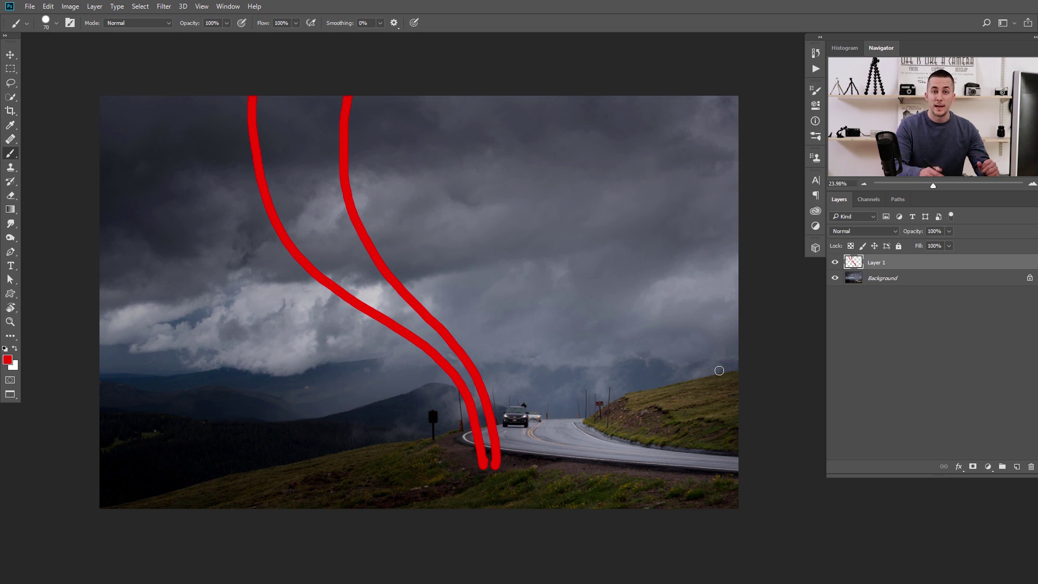
left_click(1017, 466)
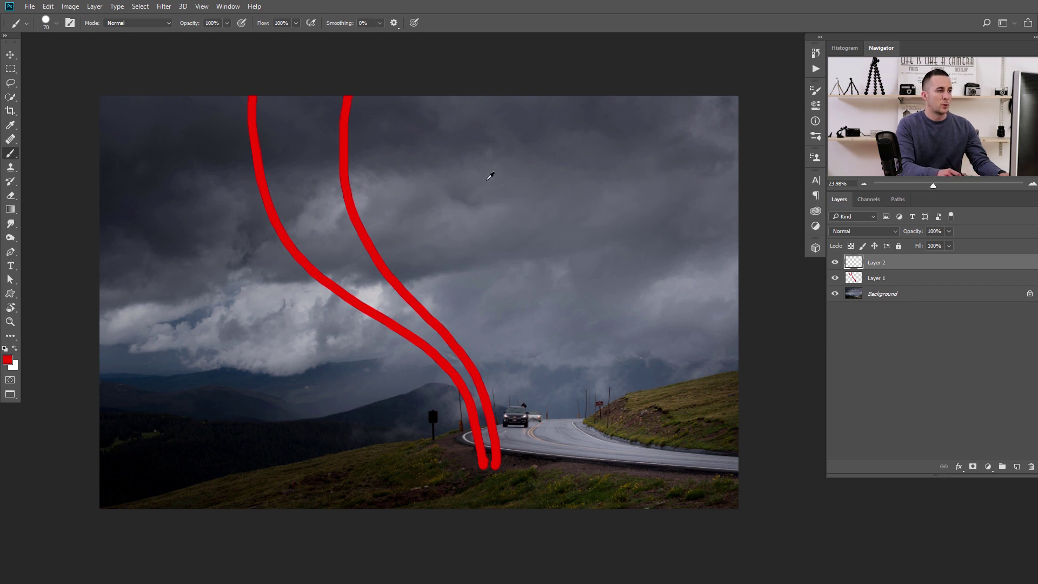
Sample five cloud colours and dab them in a top-right row, light grey through near-black
mouse_move(459, 140)
left_mouse_down()
mouse_move(457, 132)
mouse_move(484, 171)
mouse_move(621, 266)
mouse_move(373, 252)
mouse_move(216, 301)
mouse_move(259, 312)
mouse_move(236, 300)
mouse_move(143, 301)
mouse_move(269, 298)
left_mouse_up()
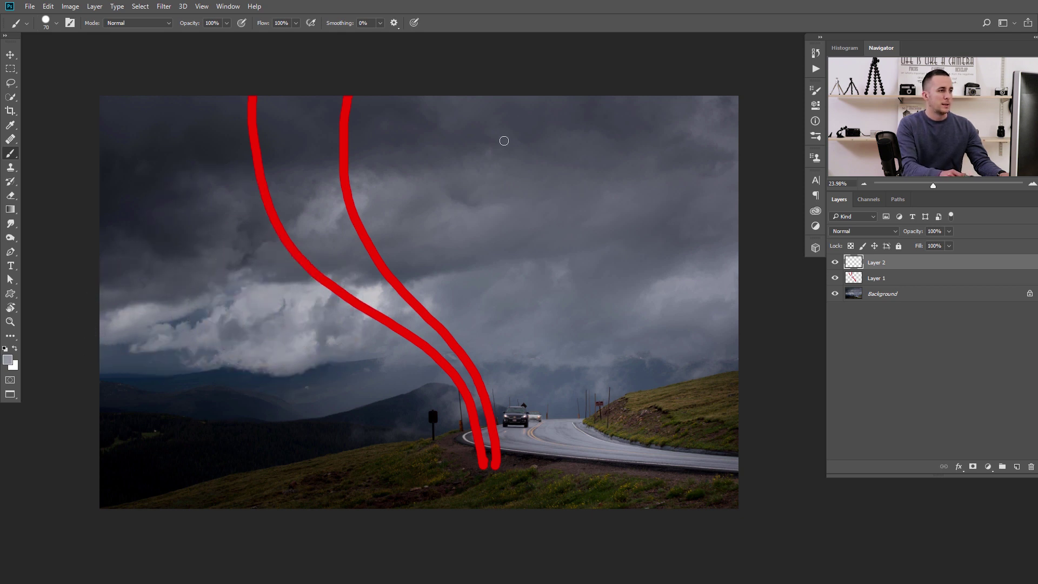
mouse_move(513, 140)
left_mouse_down()
mouse_move(507, 134)
mouse_move(516, 141)
left_mouse_up()
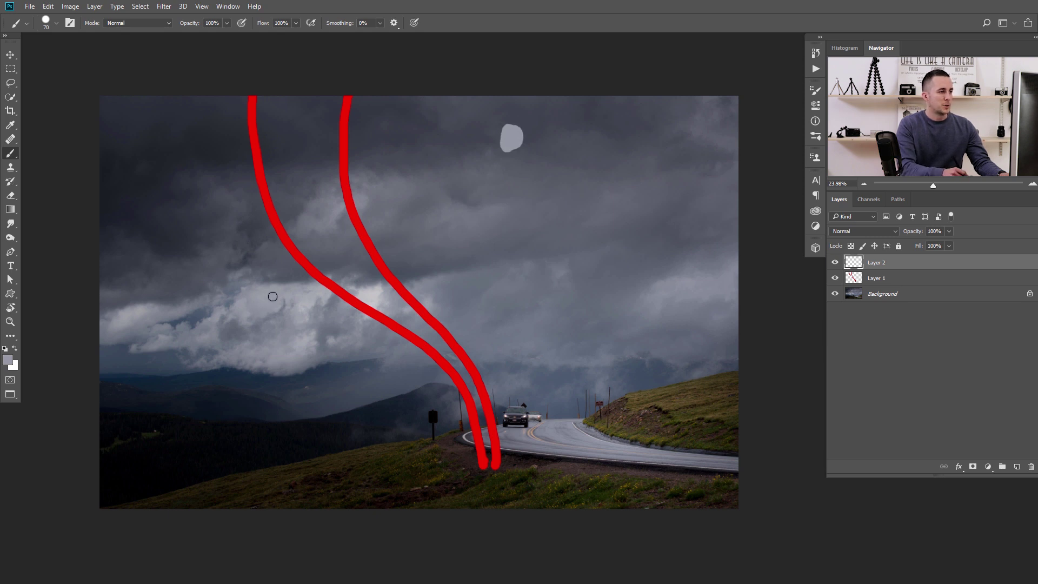
left_click_drag(184, 294, 182, 297)
left_click_drag(535, 142, 543, 136)
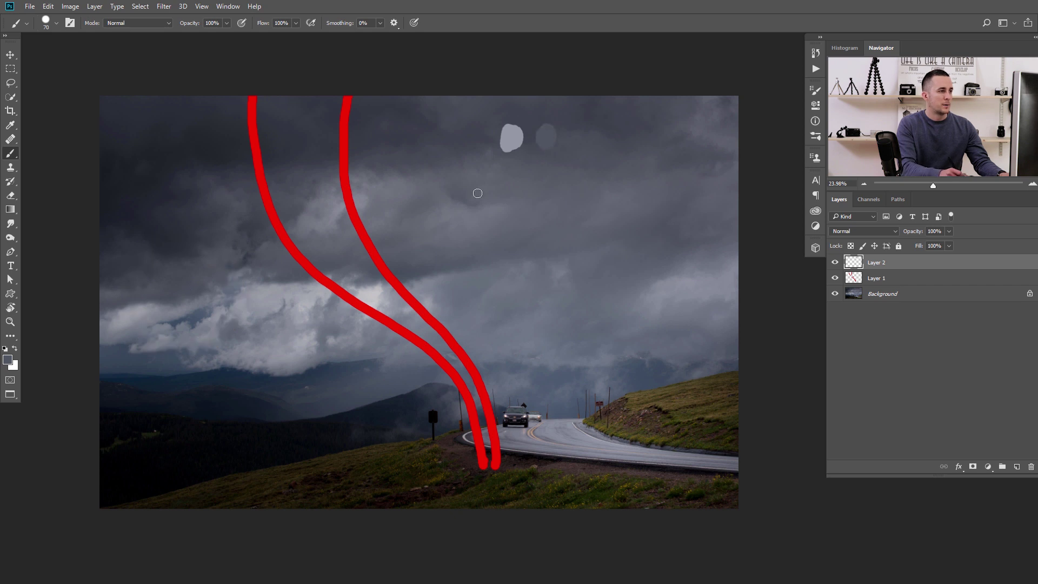
left_click_drag(170, 279, 169, 270)
mouse_move(577, 151)
left_mouse_down()
mouse_move(586, 131)
mouse_move(566, 138)
left_mouse_up()
left_click_drag(182, 240, 181, 242)
mouse_move(621, 123)
left_mouse_down()
mouse_move(610, 135)
mouse_move(619, 141)
left_mouse_up()
left_click_drag(112, 192, 111, 192)
left_click_drag(656, 132, 659, 139)
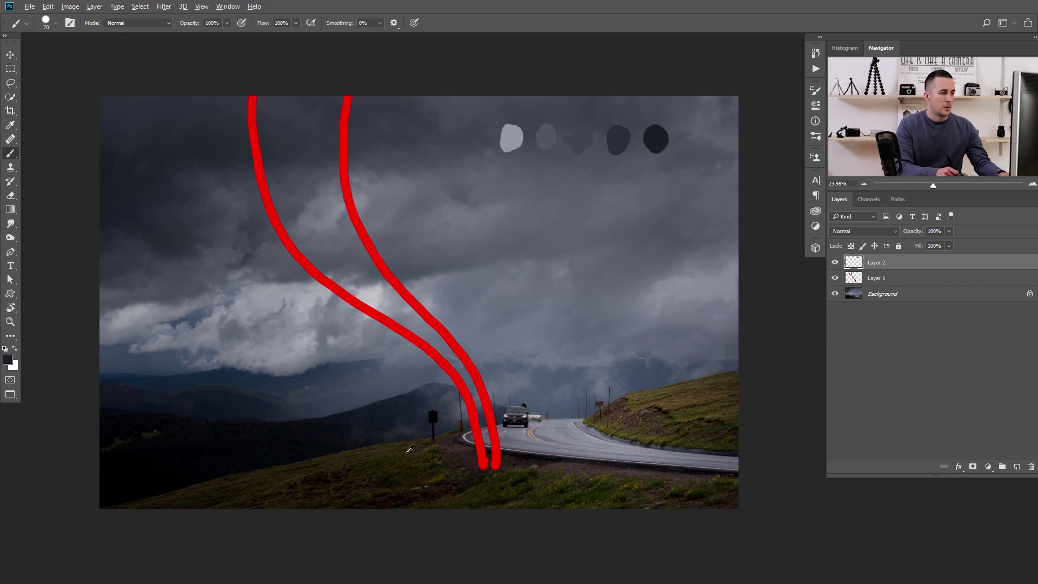
Sample grass, ground, hillside and road colours into a second swatch row: road grey, browns, olives
left_click(575, 475, "alt")
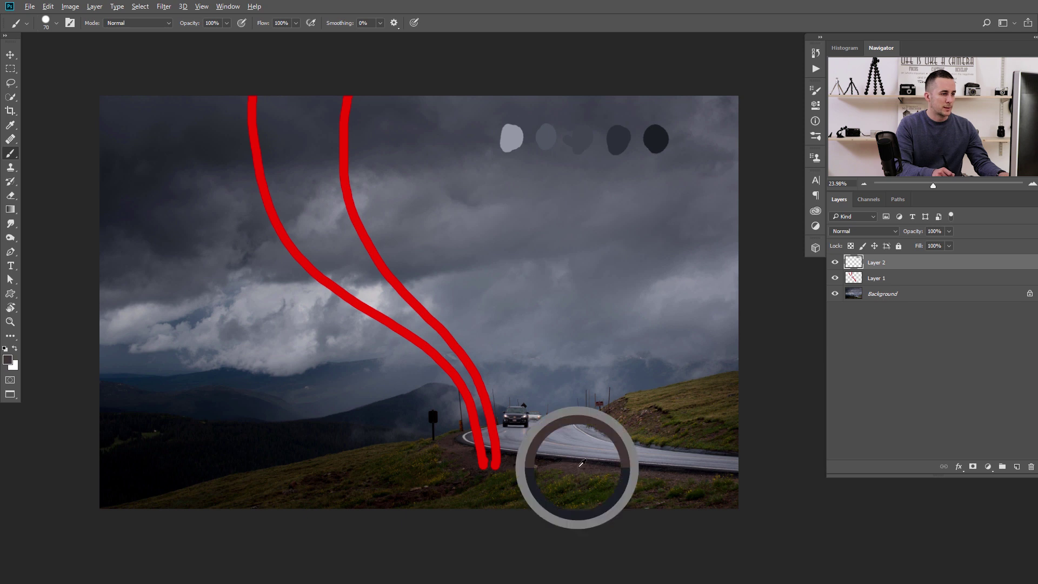
left_click_drag(546, 181, 549, 187)
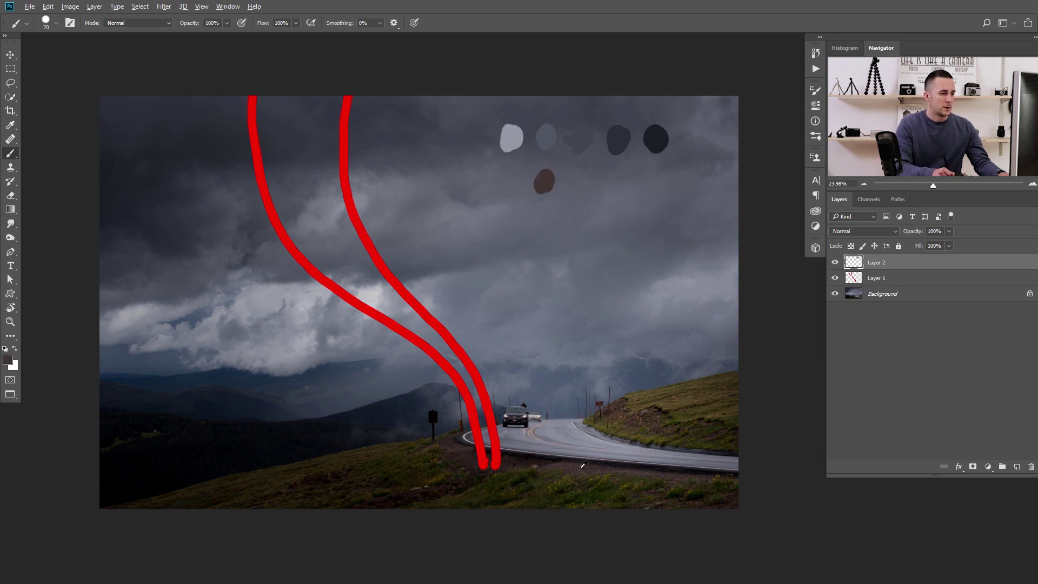
left_click(445, 485, "alt")
left_click_drag(583, 182, 589, 184)
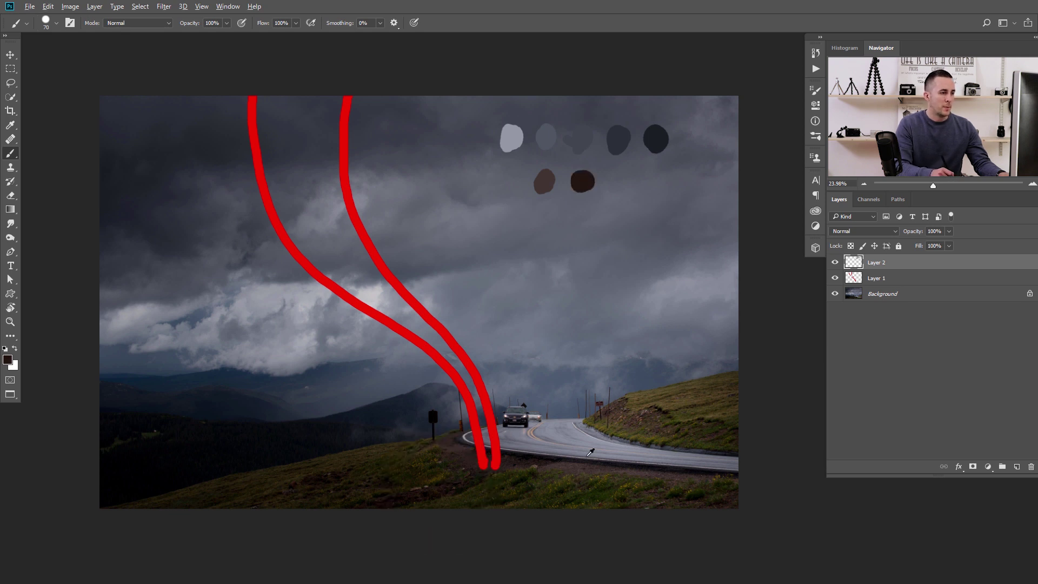
left_click(440, 444, "alt")
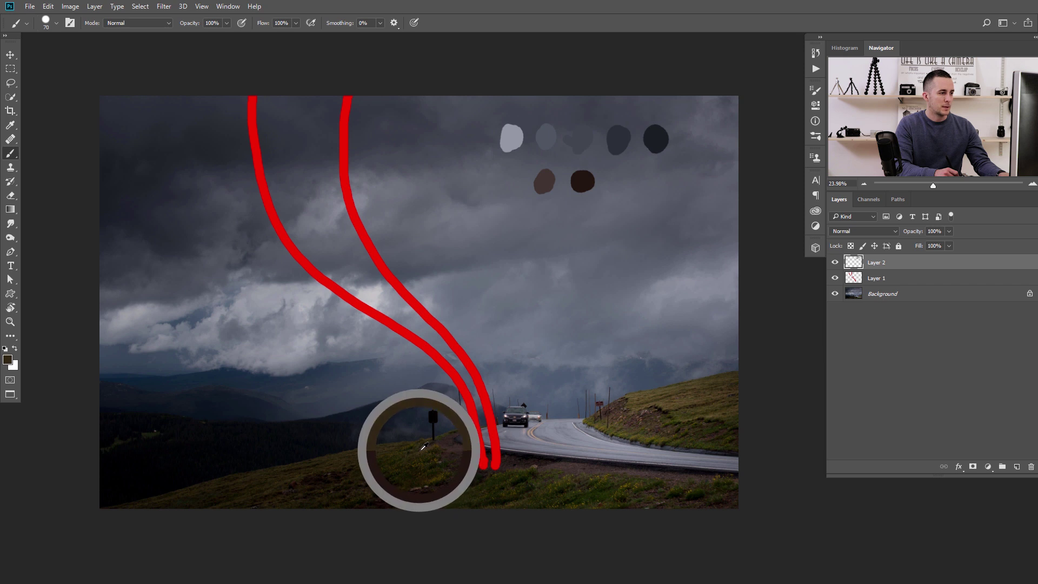
mouse_move(625, 186)
left_mouse_down()
mouse_move(630, 176)
mouse_move(662, 176)
left_mouse_up()
left_click(673, 384, "alt")
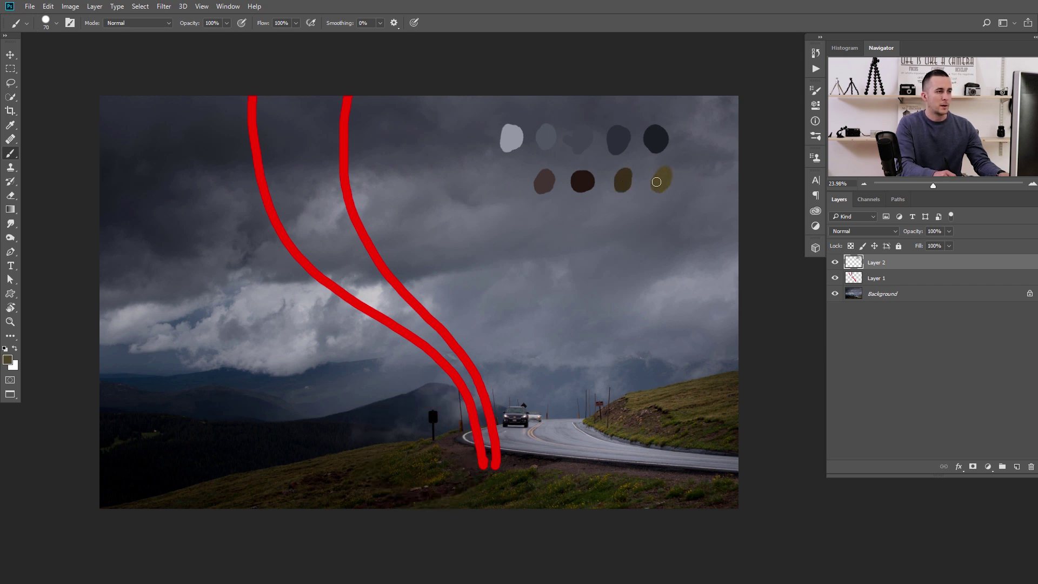
left_click(536, 444, "alt")
left_click_drag(520, 181, 511, 183)
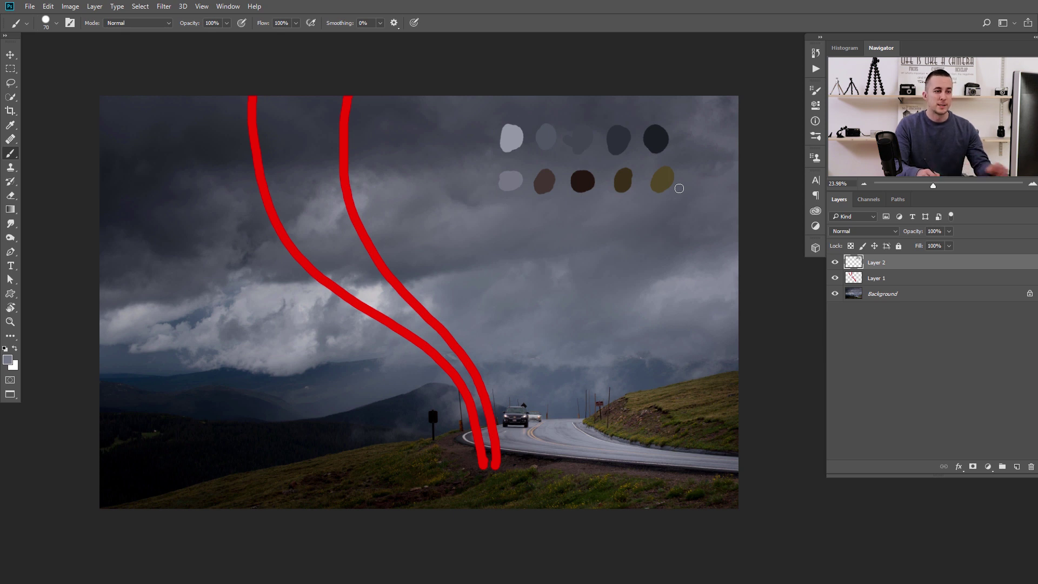
Add a new layer at the top of the stack and rename it 'Tornado'
left_click(1016, 468)
double_click(878, 265)
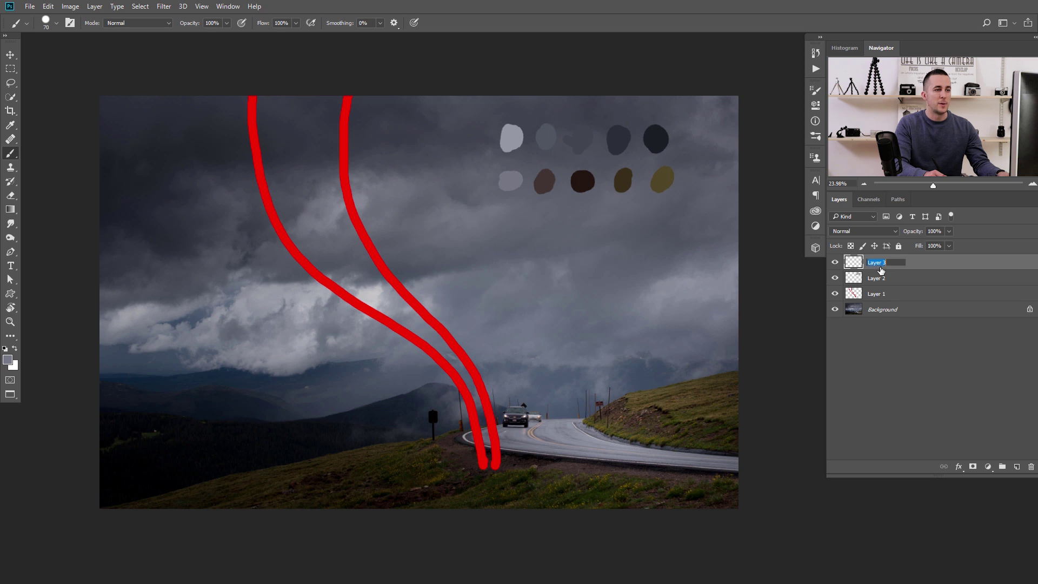
type("Tornado")
key("Return")
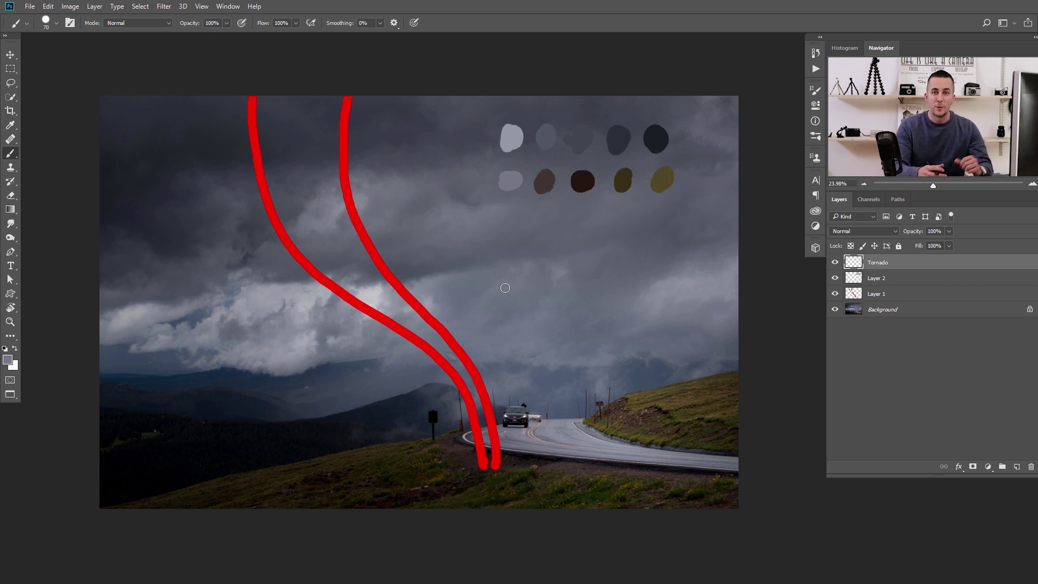
Select the Cloud Brush tip from the Brush Preset picker
right_click(457, 253)
left_click_drag(788, 379, 790, 557)
left_click(490, 554)
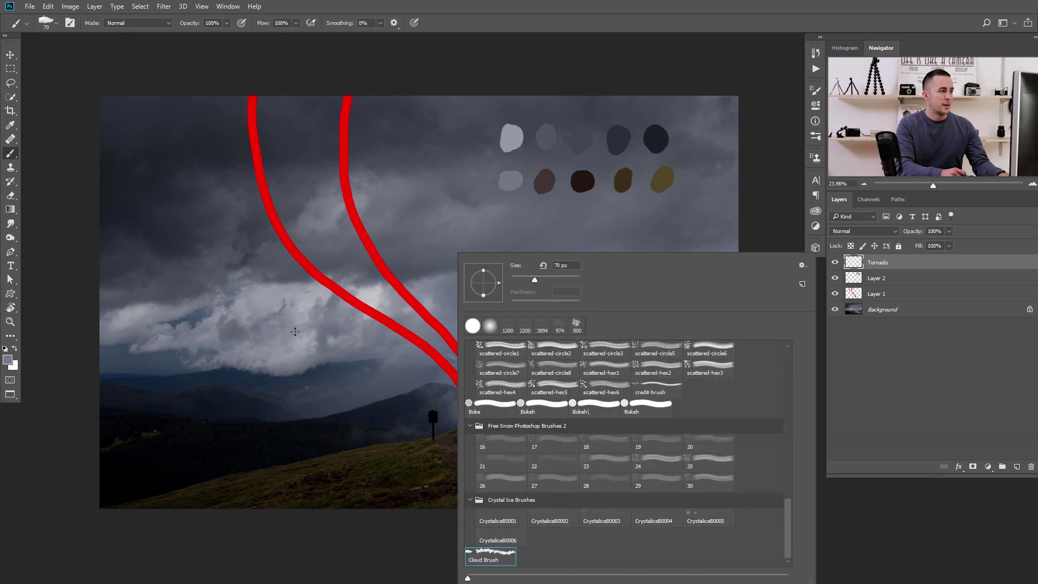
left_click(295, 331)
Try grey and dark-swatch cloud strokes, undo them all, and shrink the brush to about 800 px
mouse_move(435, 270)
left_mouse_down()
mouse_move(565, 274)
mouse_move(430, 273)
left_mouse_up()
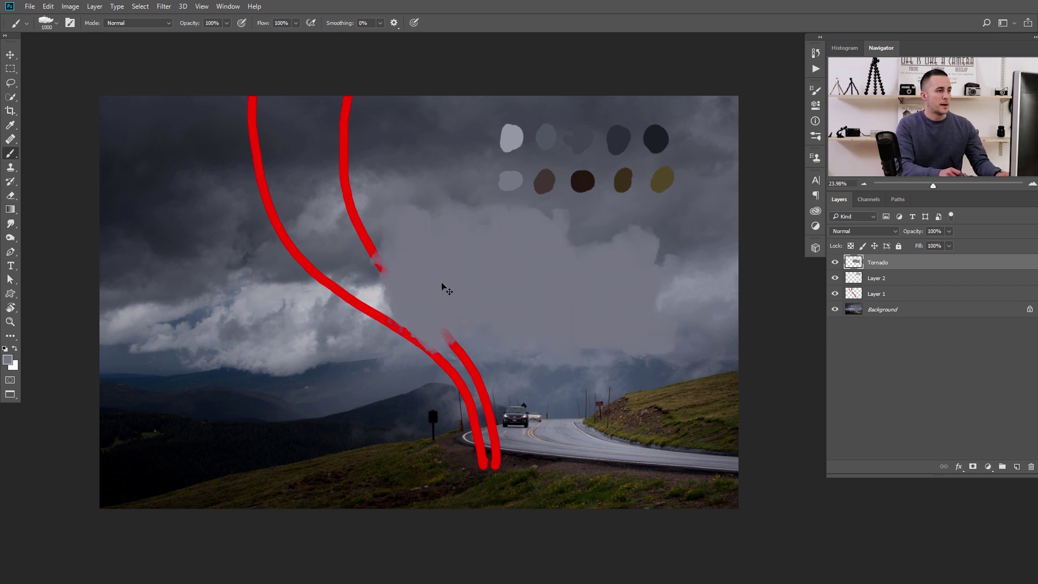
key("ctrl+z")
left_click_drag(266, 222, 222, 199)
key("ctrl+z")
left_click(625, 150, "alt")
mouse_move(280, 268)
left_mouse_down()
mouse_move(387, 261)
mouse_move(589, 281)
mouse_move(473, 284)
left_mouse_up()
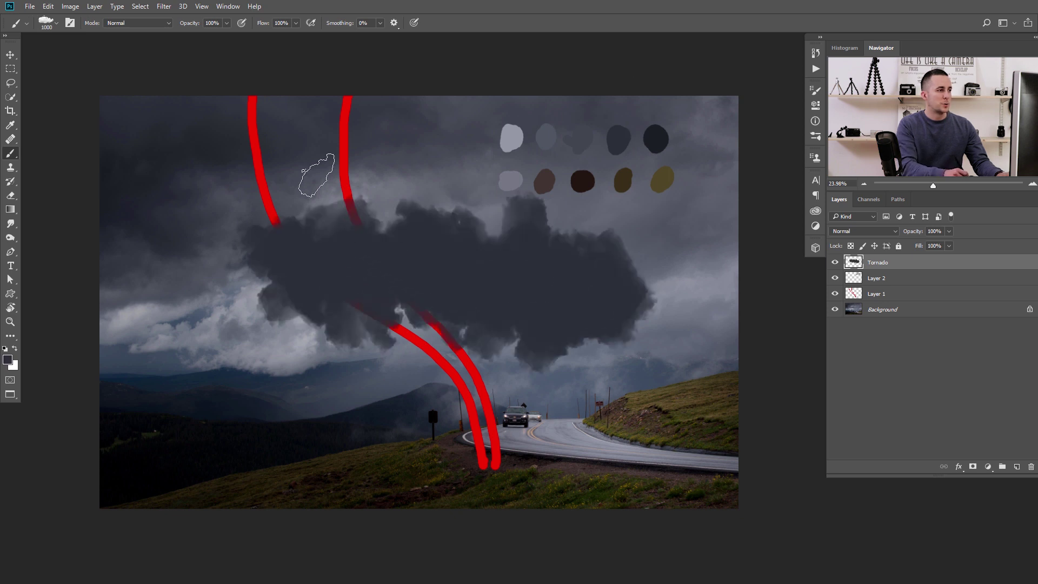
key("ctrl+z")
mouse_move(313, 104)
left_mouse_down()
mouse_move(313, 189)
mouse_move(420, 327)
mouse_move(473, 424)
left_mouse_up()
key("ctrl+z")
key("bracketleft")
key("bracketleft")
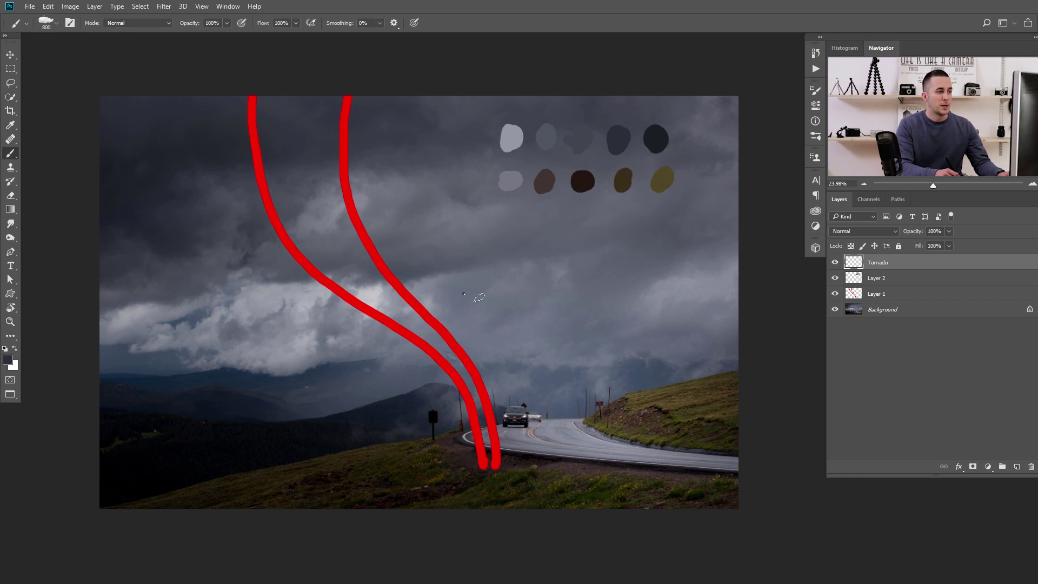
Switch the brush tip to Dust 6 and reduce it to 3200 px
right_click(464, 293)
right_click(335, 202)
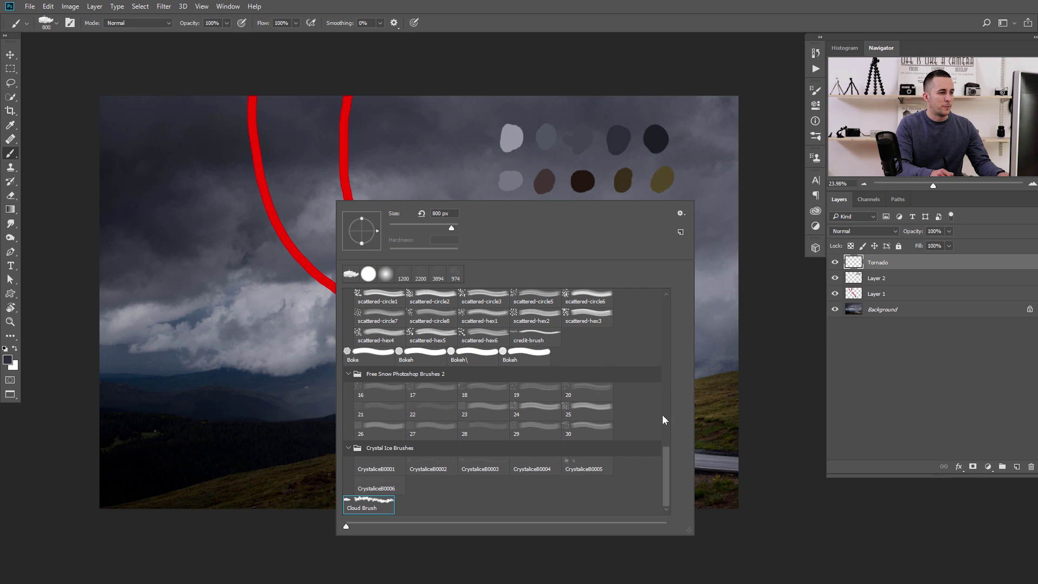
left_click_drag(669, 459, 673, 358)
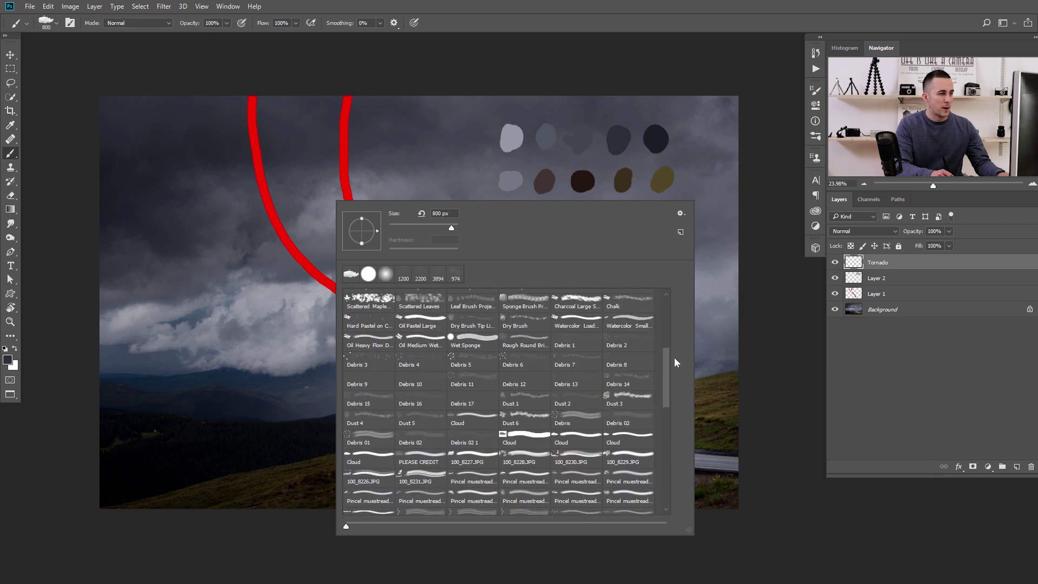
left_click(525, 420)
key("Return")
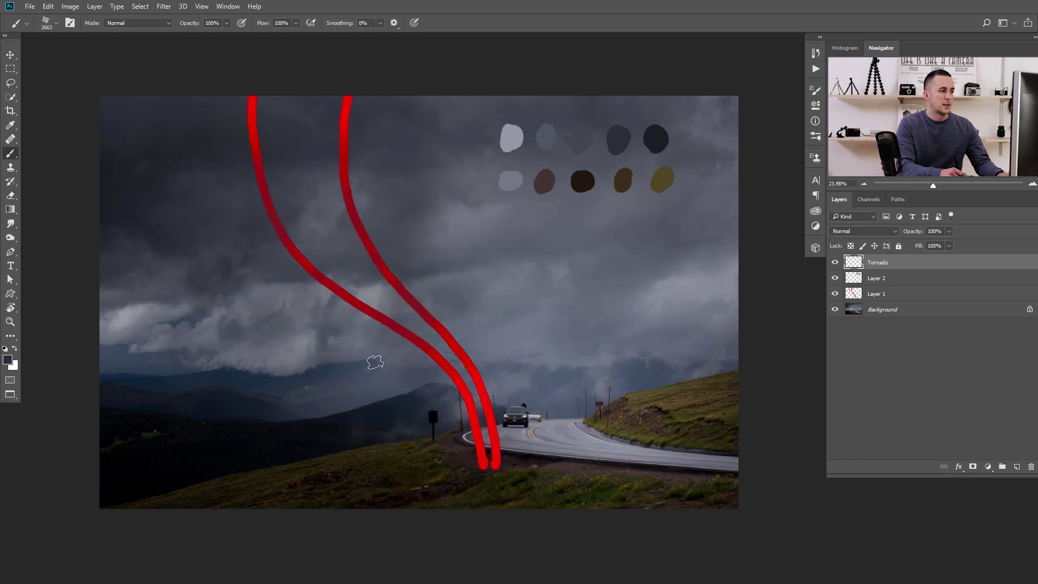
key("bracketleft")
key("bracketleft")
key("bracketleft")
key("bracketleft")
key("bracketleft")
key("bracketleft")
key("bracketleft")
key("bracketleft")
key("bracketleft")
key("bracketleft")
key("bracketleft")
key("bracketleft")
key("bracketleft")
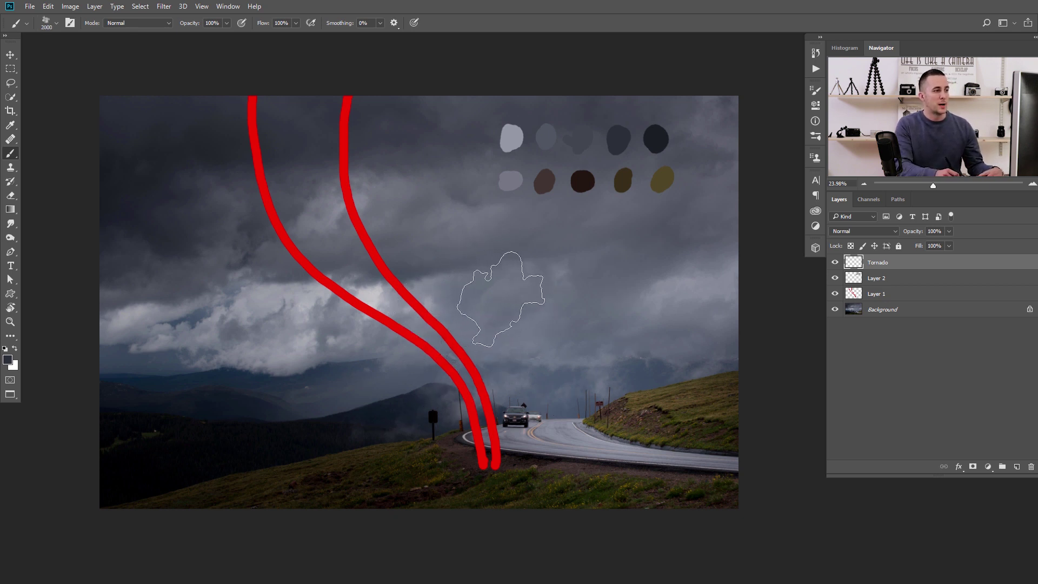
After an undone test dab, paint the dark funnel along the red guide at 1100 px
left_click(541, 311)
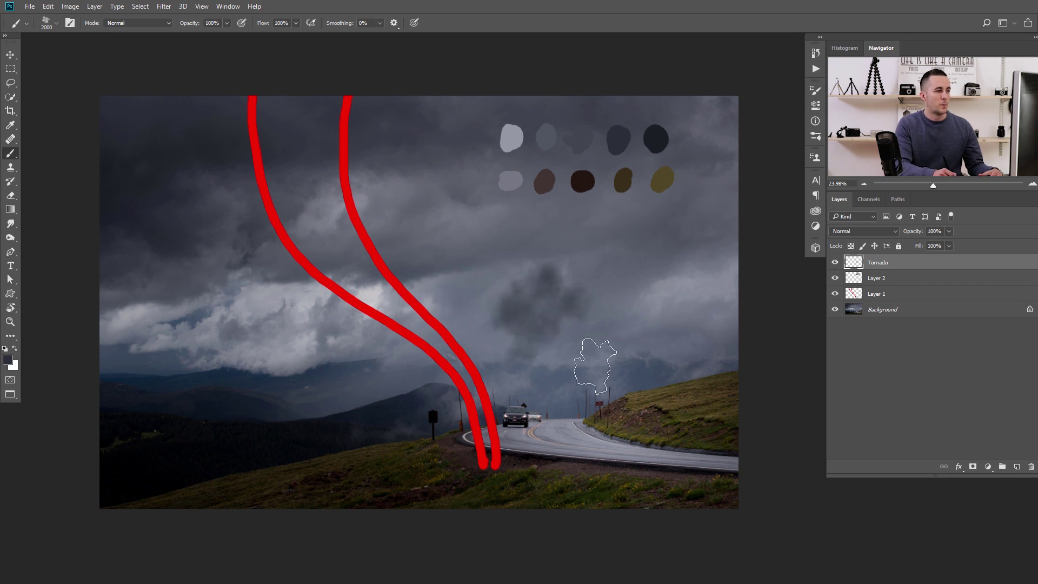
key("ctrl+z")
key("bracketleft")
key("bracketleft")
key("bracketleft")
key("bracketleft")
key("bracketleft")
key("bracketleft")
key("bracketleft")
key("bracketleft")
key("bracketleft")
key("bracketleft")
key("bracketleft")
key("bracketleft")
key("bracketleft")
key("bracketleft")
key("bracketleft")
key("bracketleft")
key("bracketleft")
key("bracketleft")
key("bracketleft")
key("bracketleft")
key("bracketleft")
mouse_move(435, 331)
left_mouse_down()
mouse_move(472, 389)
mouse_move(484, 456)
mouse_move(472, 392)
mouse_move(373, 286)
mouse_move(391, 308)
mouse_move(327, 184)
left_mouse_up()
key("bracketright")
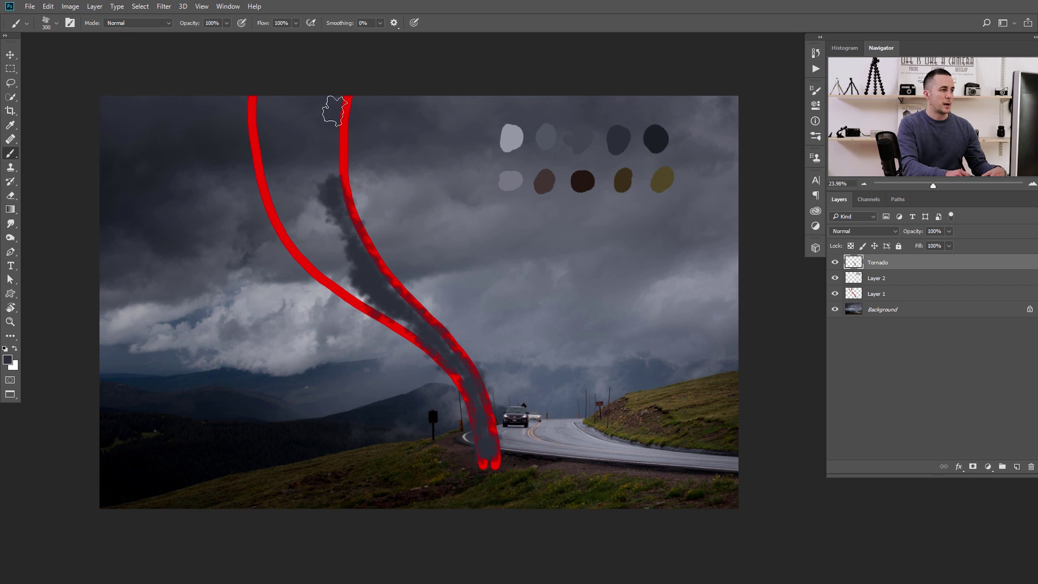